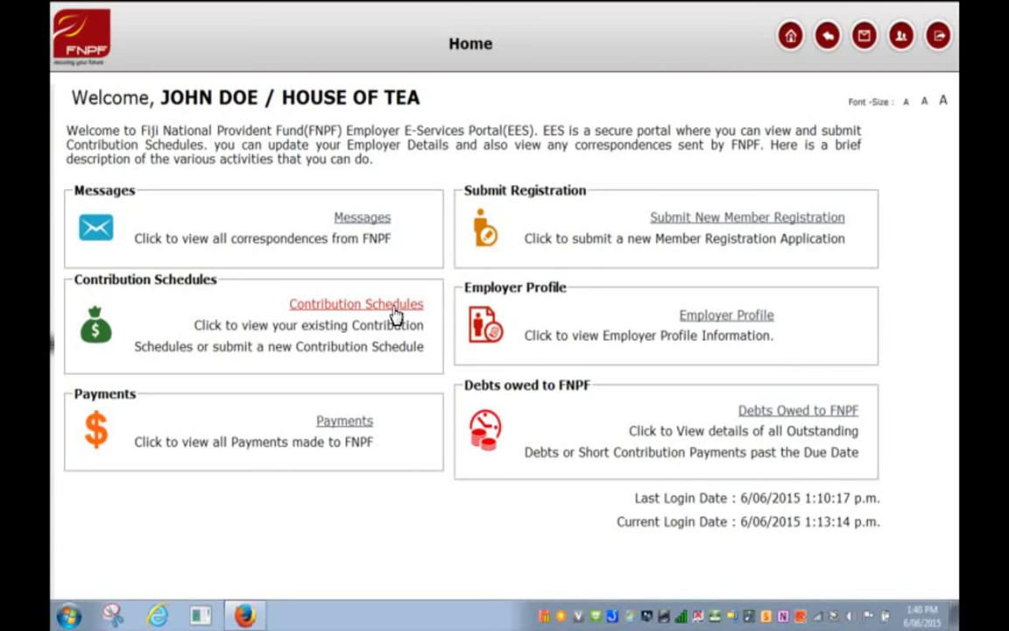
- Start a new contribution schedule submission using the 'Upload the Contribution Schedule File (txt file format)' option
{"action": "mouse_move", "coordinate": [51, 343]}
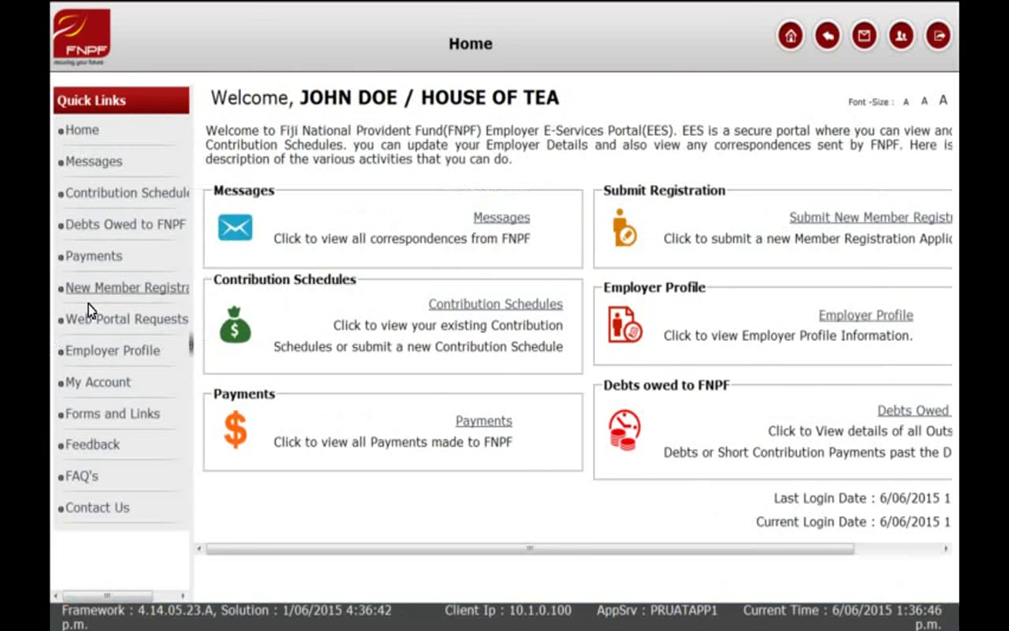
{"action": "left_click", "coordinate": [117, 203]}
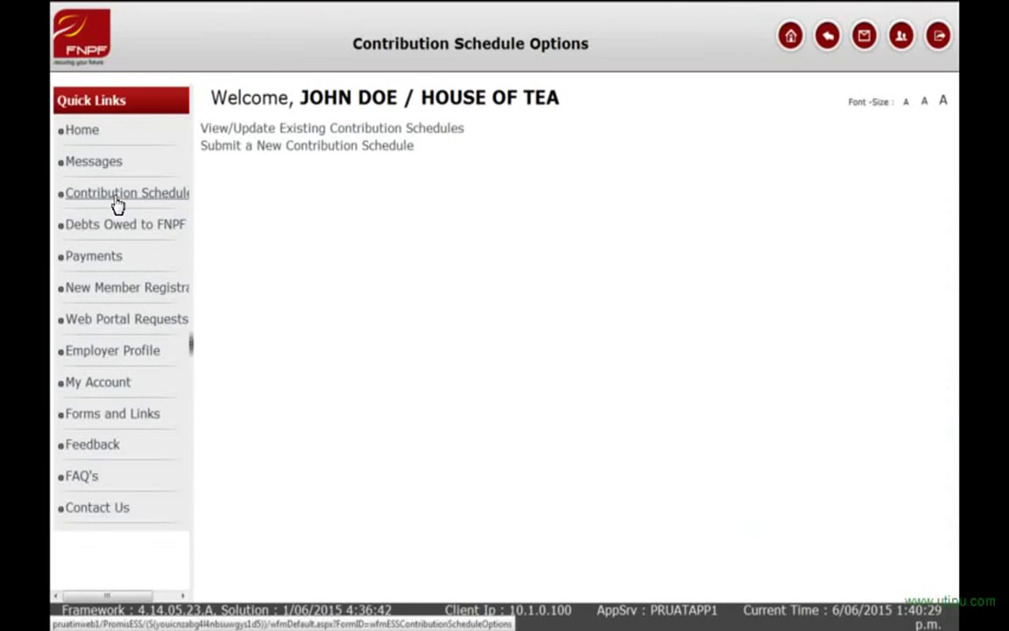
{"action": "left_click", "coordinate": [317, 149]}
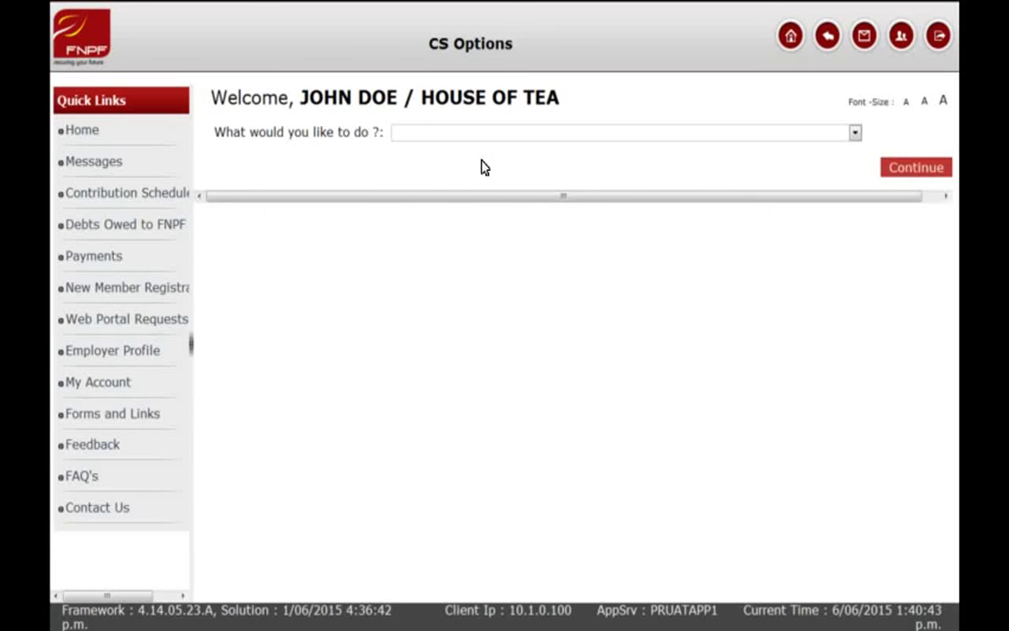
{"action": "left_click", "coordinate": [537, 137]}
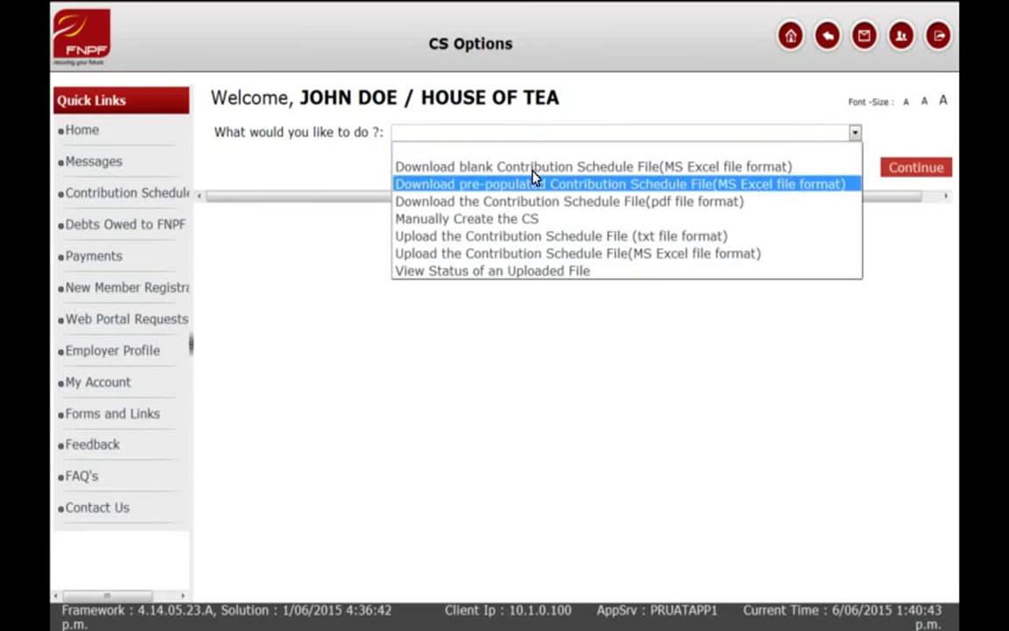
{"action": "left_click", "coordinate": [530, 239]}
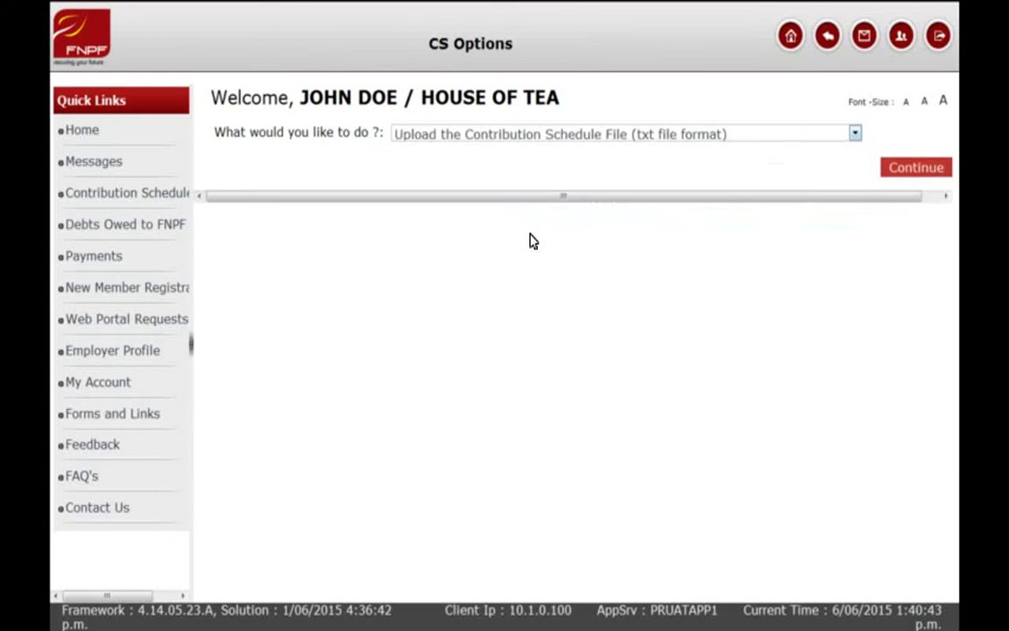
{"action": "left_click", "coordinate": [916, 169]}
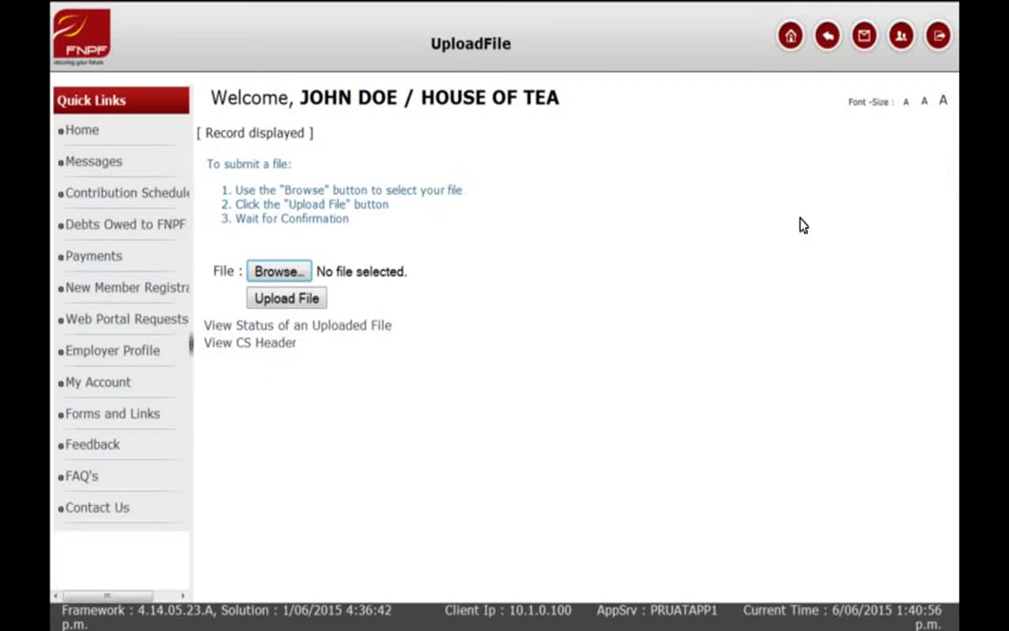
- Upload the July 2015 CS-01 schedule .txt file to the portal
{"action": "left_click", "coordinate": [279, 274]}
{"action": "left_click", "coordinate": [269, 194]}
{"action": "left_click", "coordinate": [369, 353]}
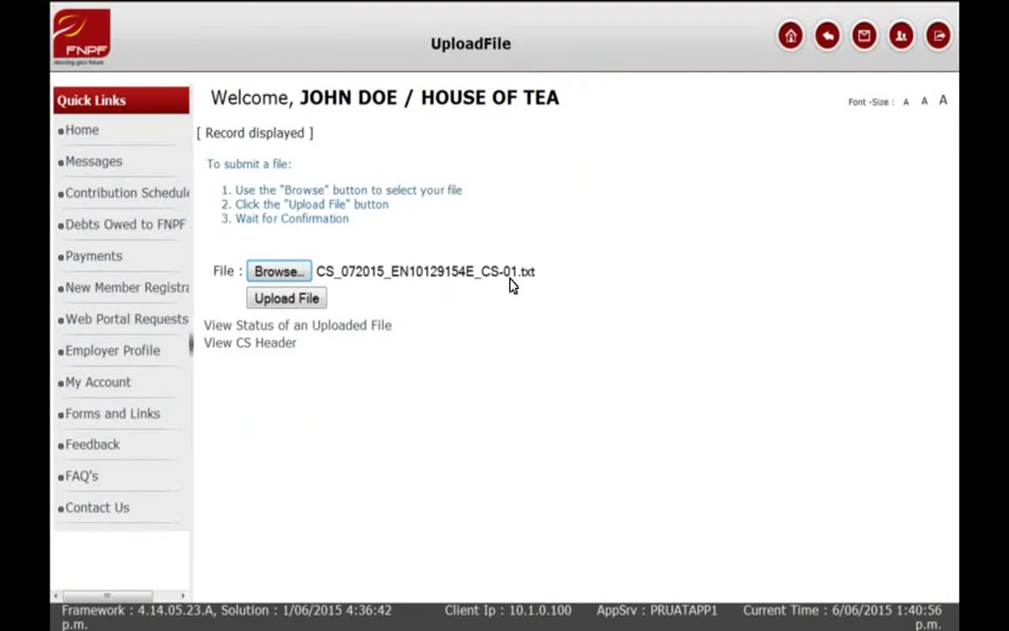
{"action": "left_click", "coordinate": [307, 300]}
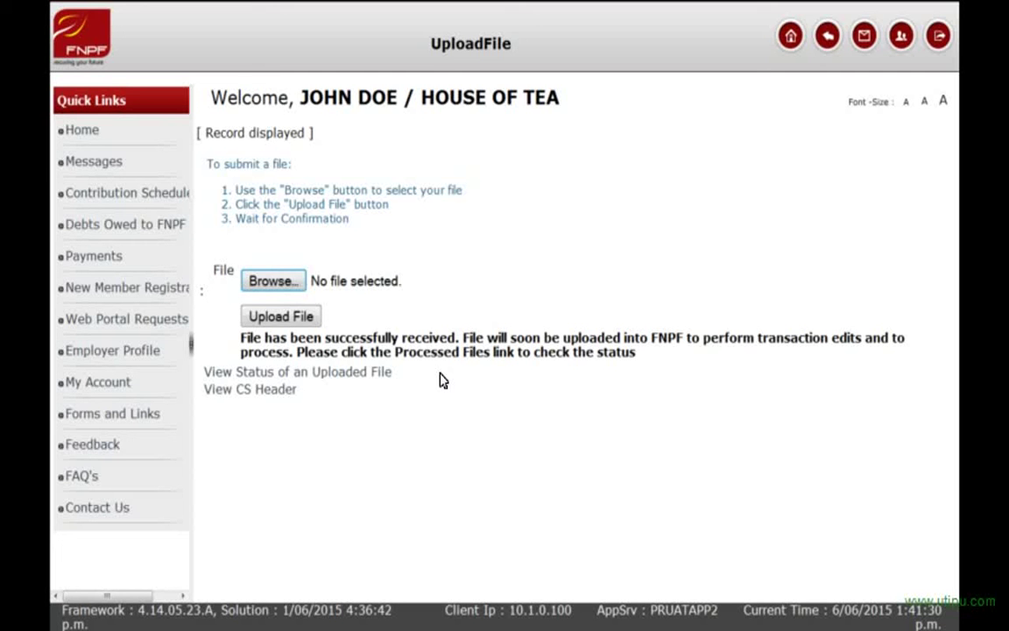
- Search upload status from 06/06/2015, listing both CS-01 txt files as Processed
{"action": "left_click", "coordinate": [366, 375]}
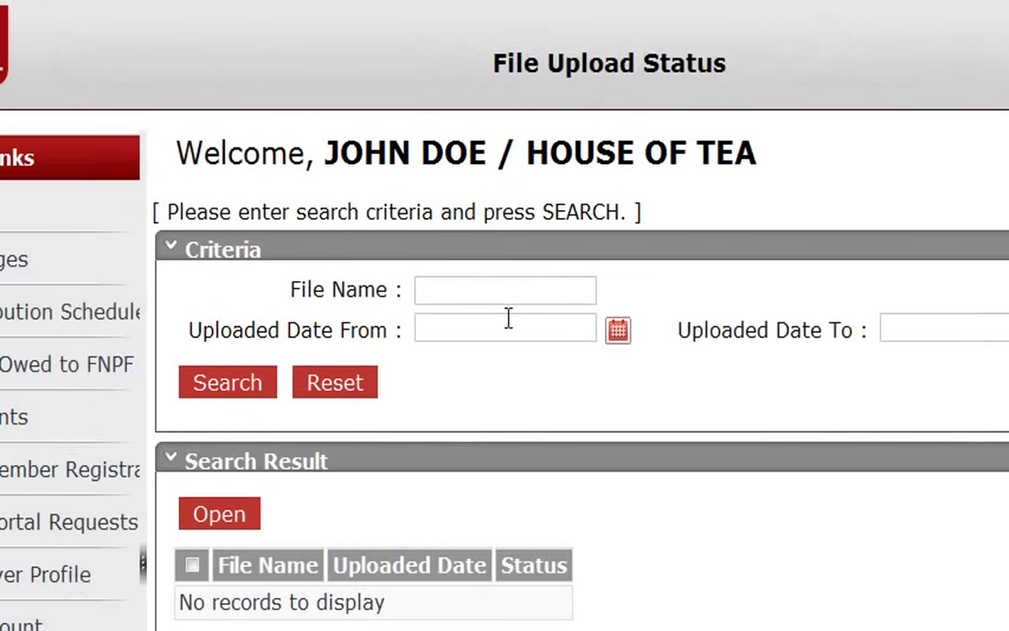
{"action": "left_click", "coordinate": [514, 302]}
{"action": "left_click", "coordinate": [618, 336]}
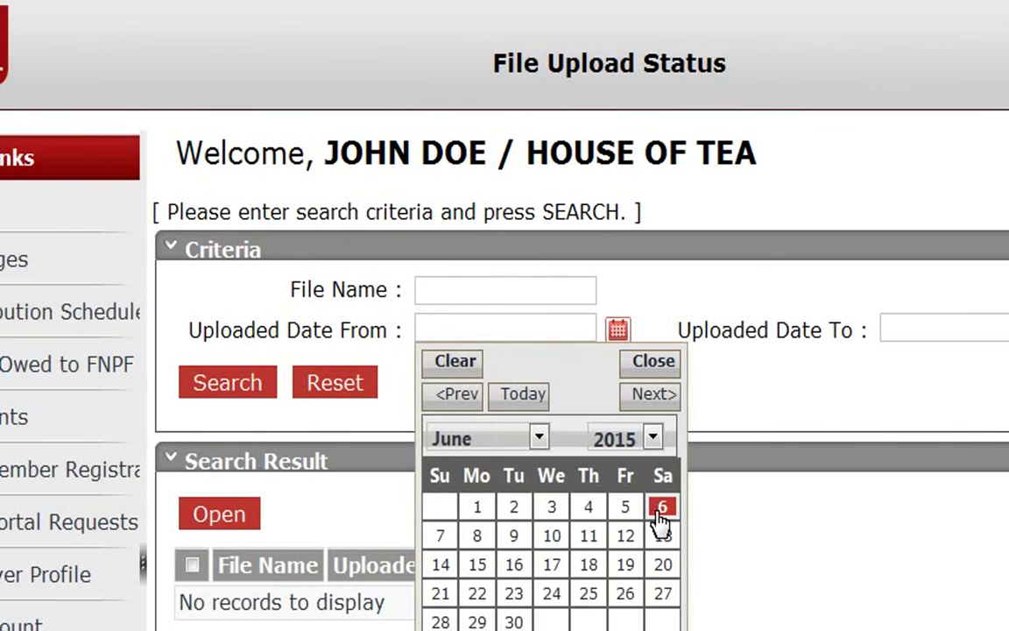
{"action": "left_click", "coordinate": [657, 511]}
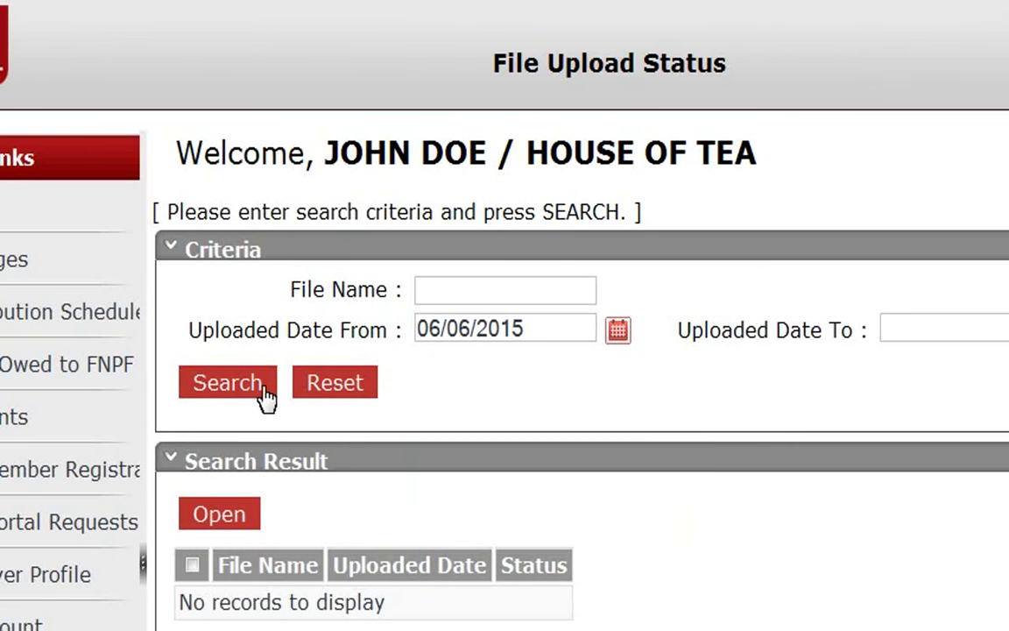
{"action": "left_click", "coordinate": [227, 383]}
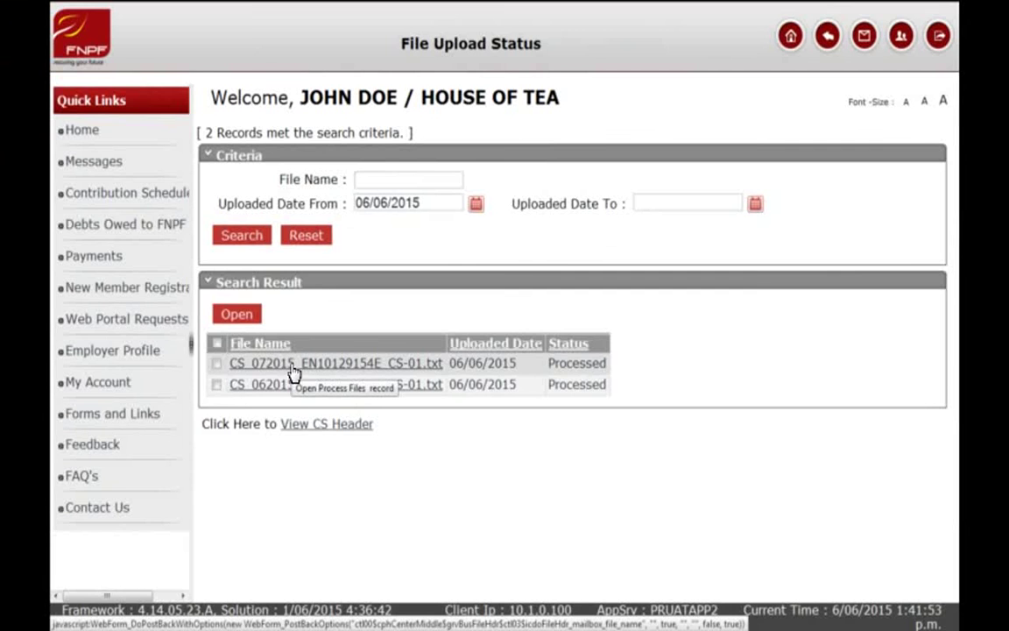
{"action": "left_click", "coordinate": [292, 368]}
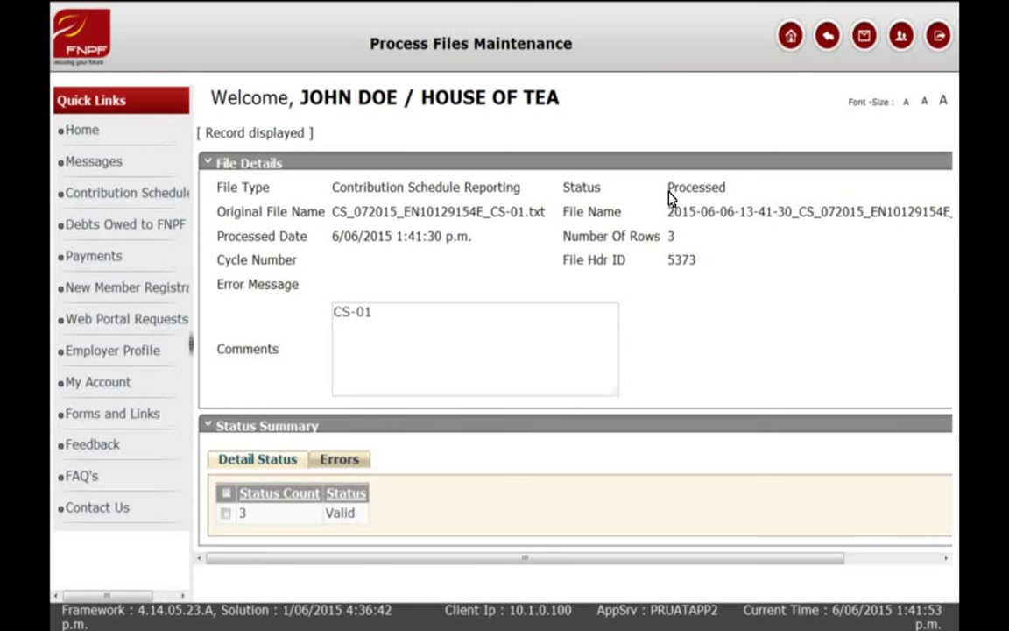
{"action": "left_click_drag", "start_coordinate": [669, 194], "coordinate": [733, 196]}
{"action": "left_click", "coordinate": [828, 36]}
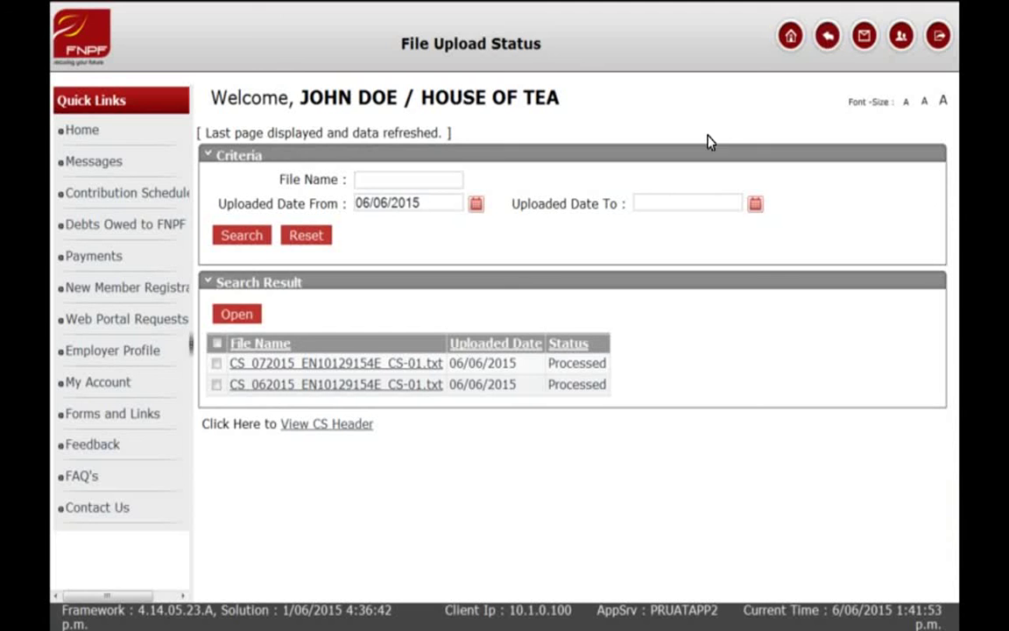
- Search CS headers for July 2015, finding one Pending CS-01 record totalling $112.50
{"action": "left_click", "coordinate": [336, 429]}
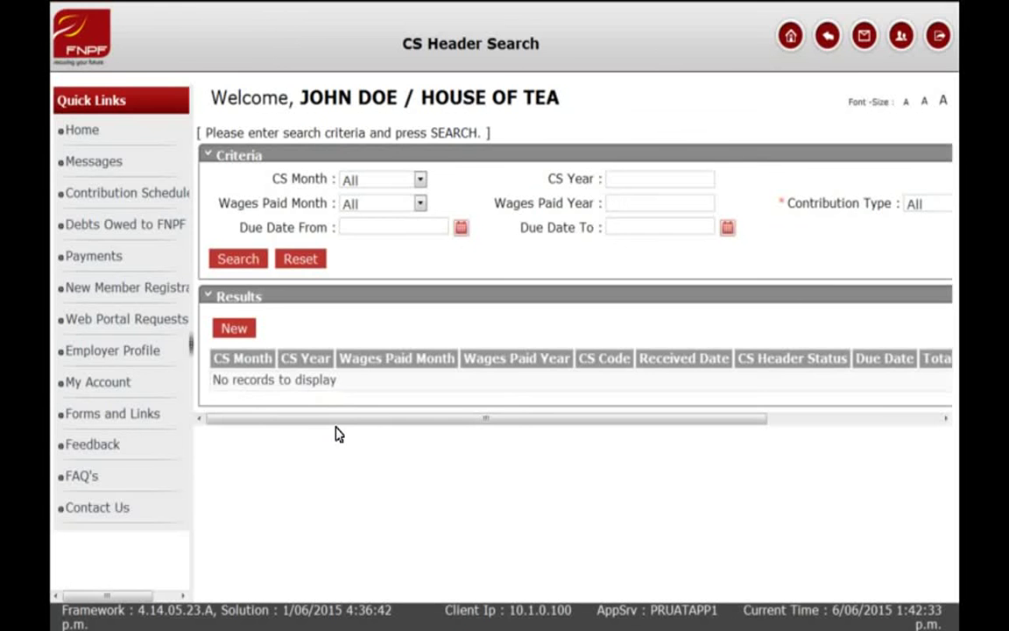
{"action": "left_click", "coordinate": [191, 346]}
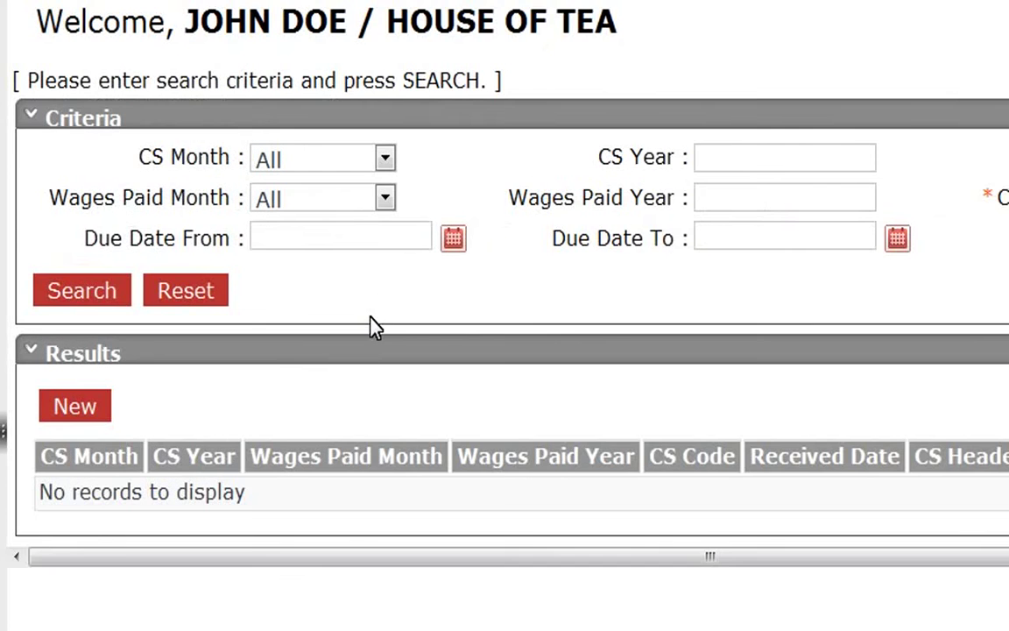
{"action": "left_click", "coordinate": [386, 159]}
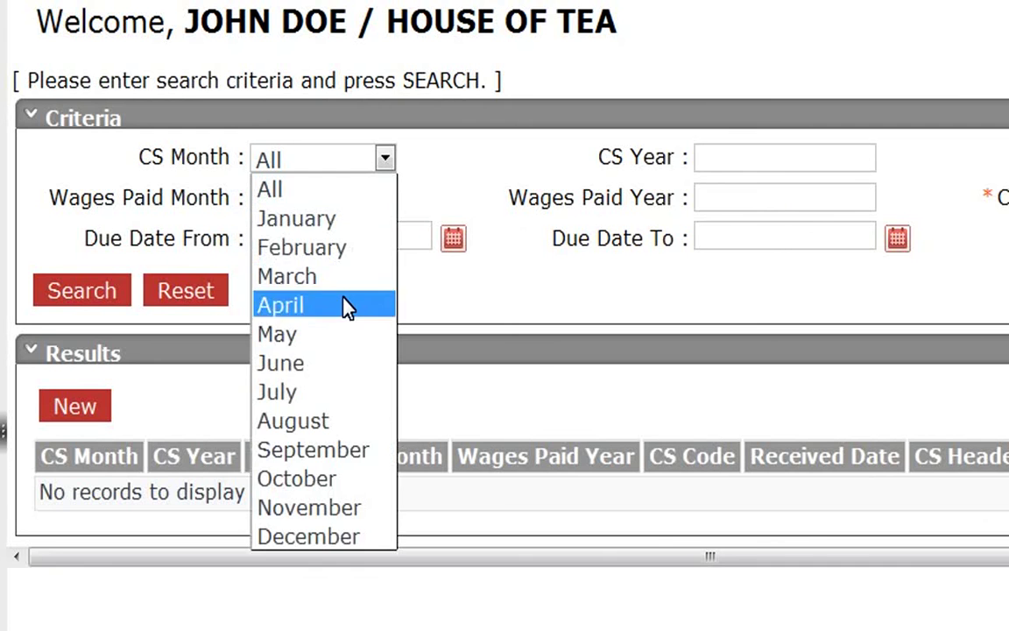
{"action": "left_click", "coordinate": [331, 394]}
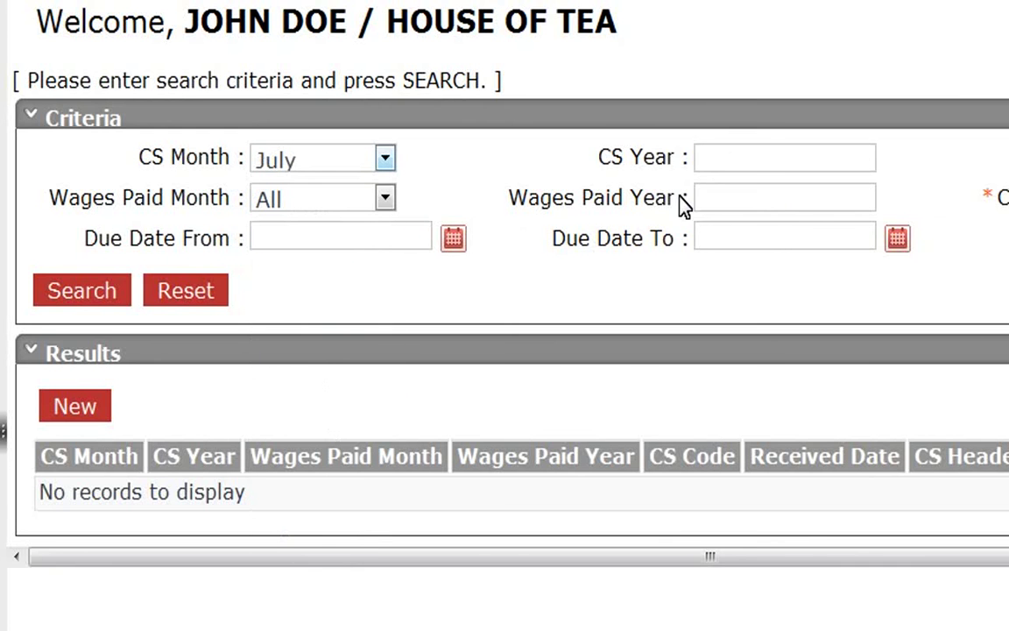
{"action": "left_click", "coordinate": [724, 164]}
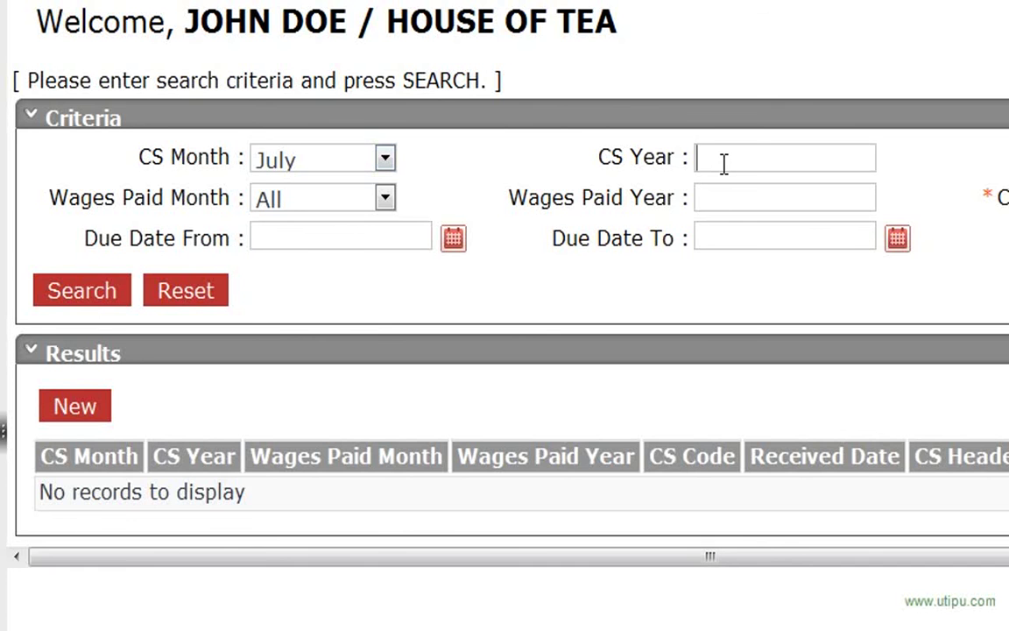
{"action": "type", "text": "2015"}
{"action": "left_click", "coordinate": [100, 292]}
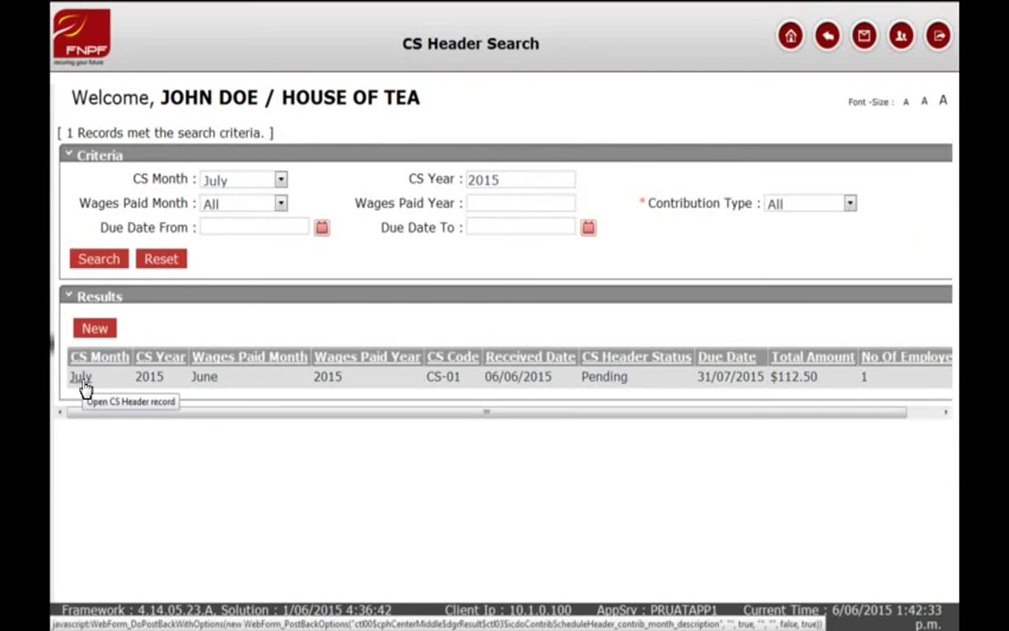
- Save the July 2015 CS header, confirming its Valid record status and Submitted header status
{"action": "left_click", "coordinate": [81, 377]}
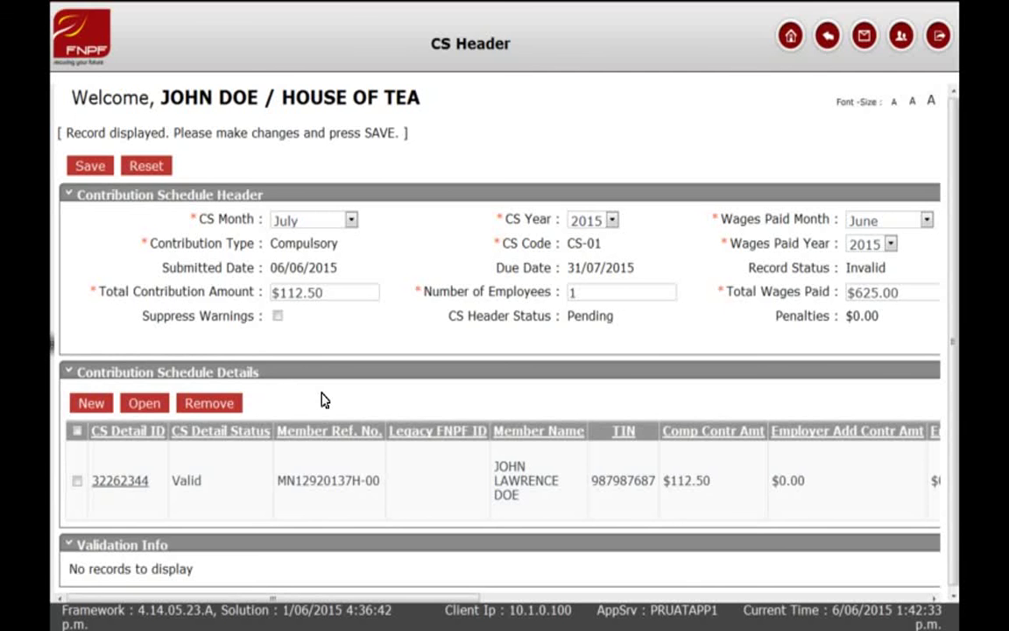
{"action": "left_click", "coordinate": [91, 167]}
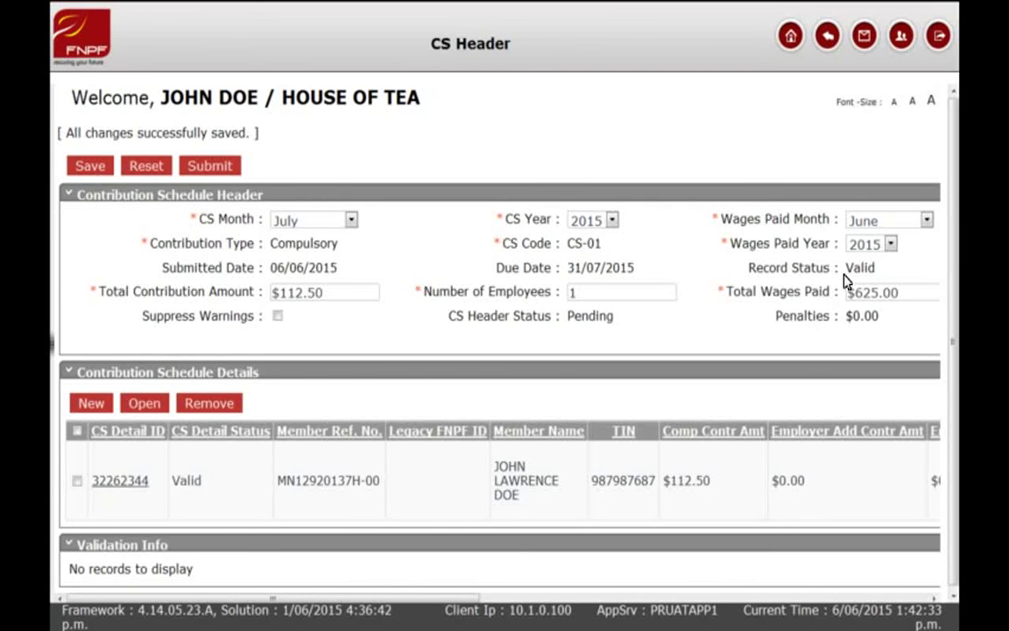
{"action": "left_click_drag", "start_coordinate": [847, 270], "coordinate": [874, 276]}
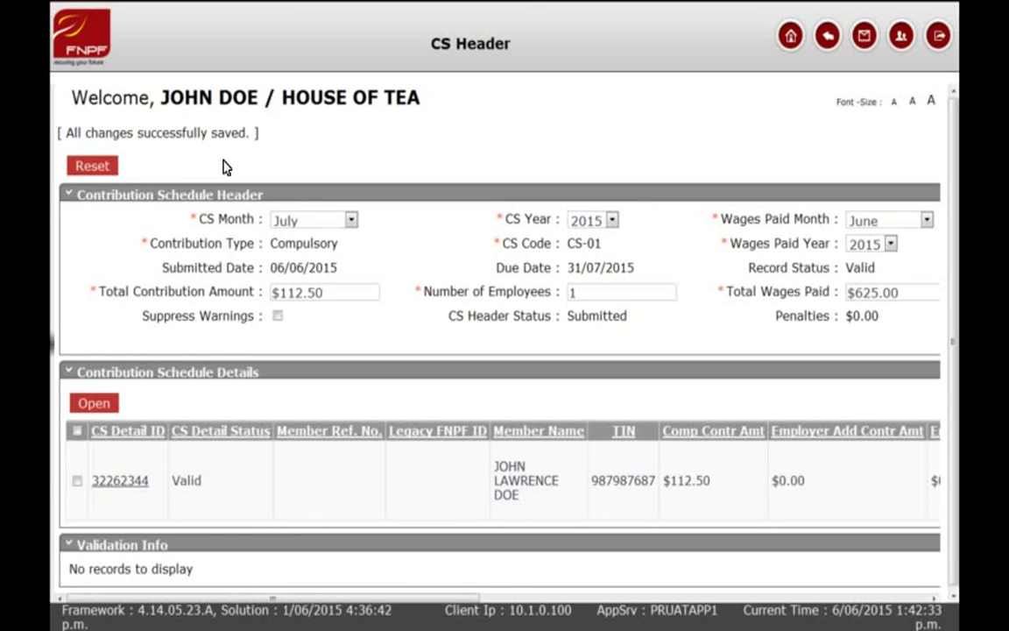
{"action": "left_click_drag", "start_coordinate": [568, 317], "coordinate": [628, 325]}
- Return to CS Header Search, where the July 2015 CS-01 schedule shows Submitted
{"action": "left_click", "coordinate": [621, 342]}
{"action": "left_click", "coordinate": [828, 39]}
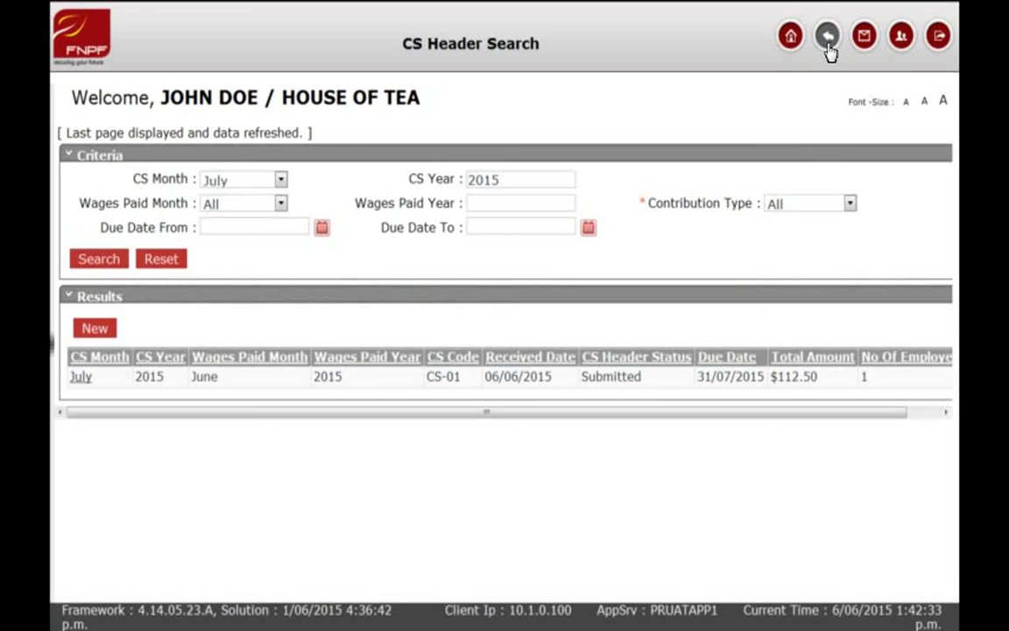